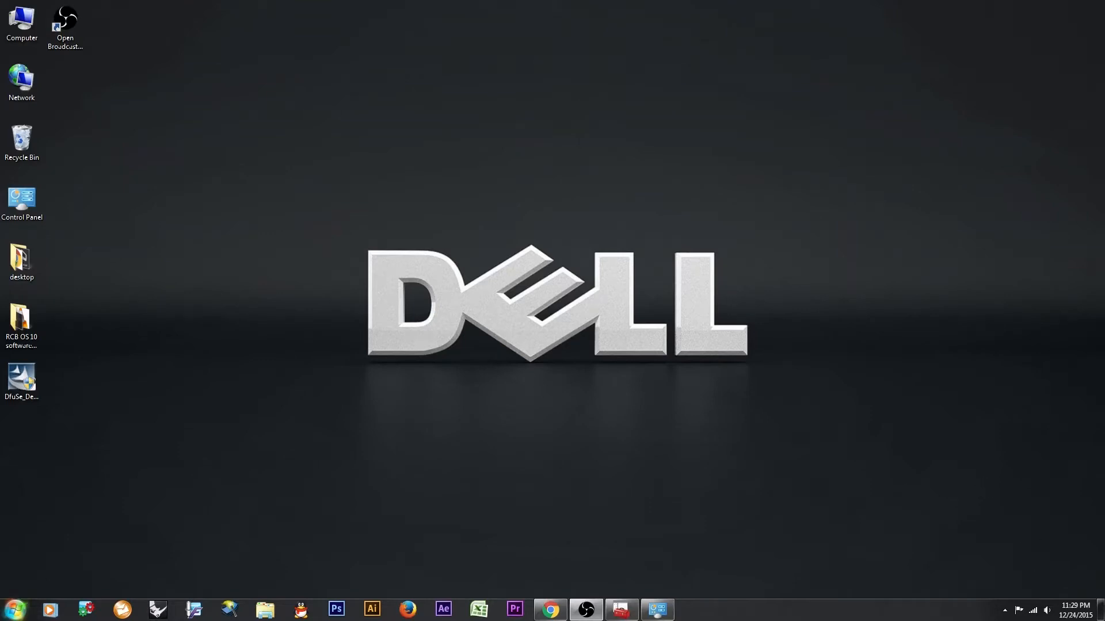
# Open Device Manager from the computer's system properties and expand the Universal Serial Bus controllers.
pyautogui.click(16, 611)
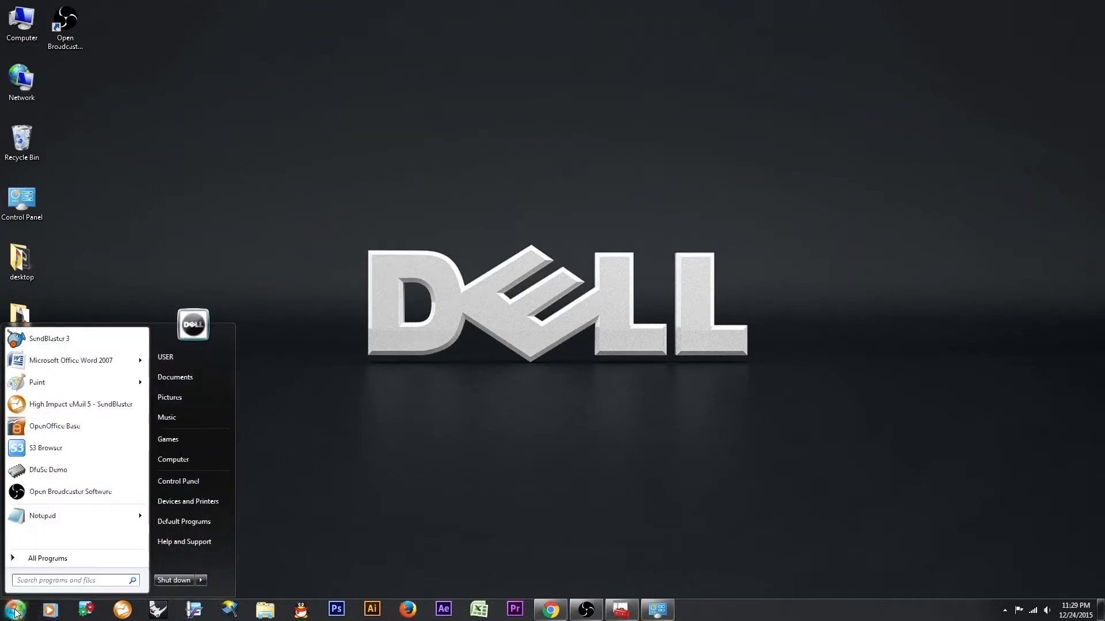
pyautogui.rightClick(170, 460)
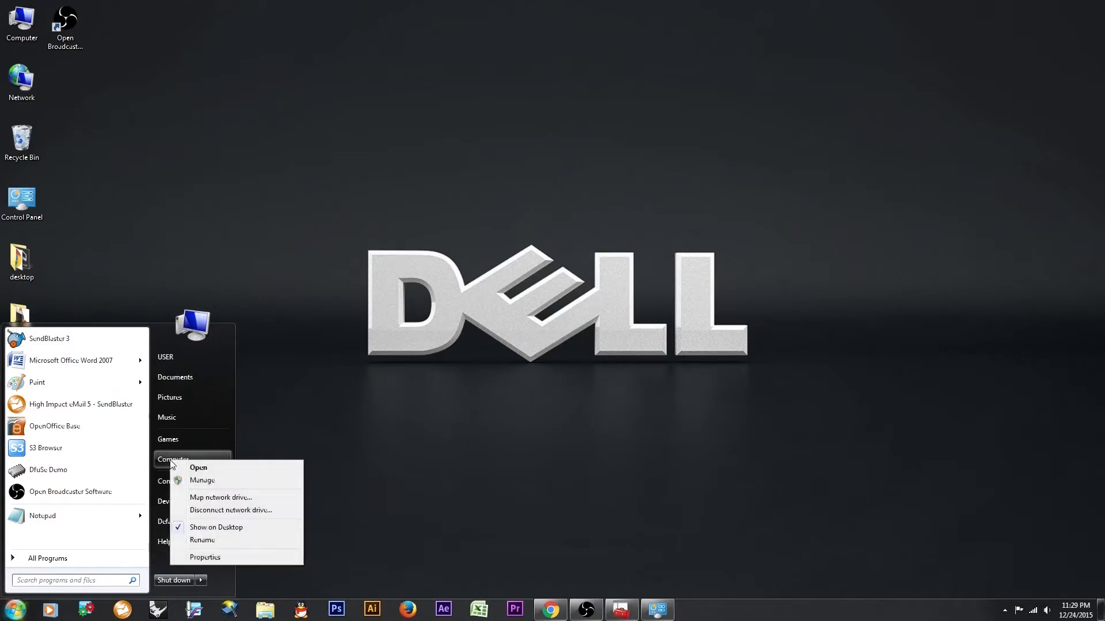
pyautogui.click(199, 562)
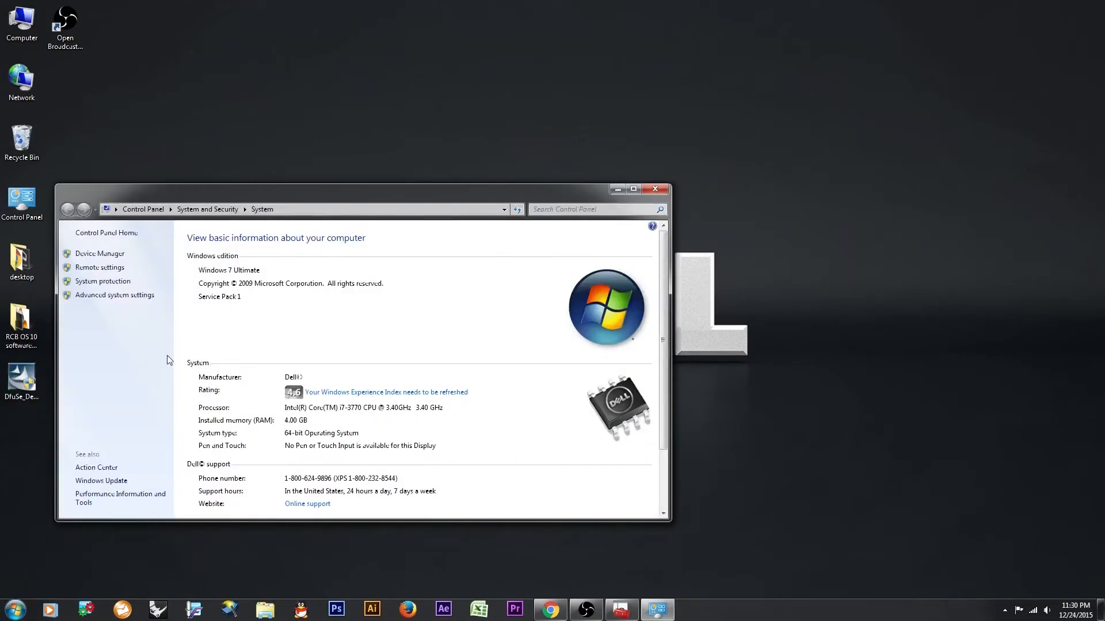
pyautogui.click(112, 260)
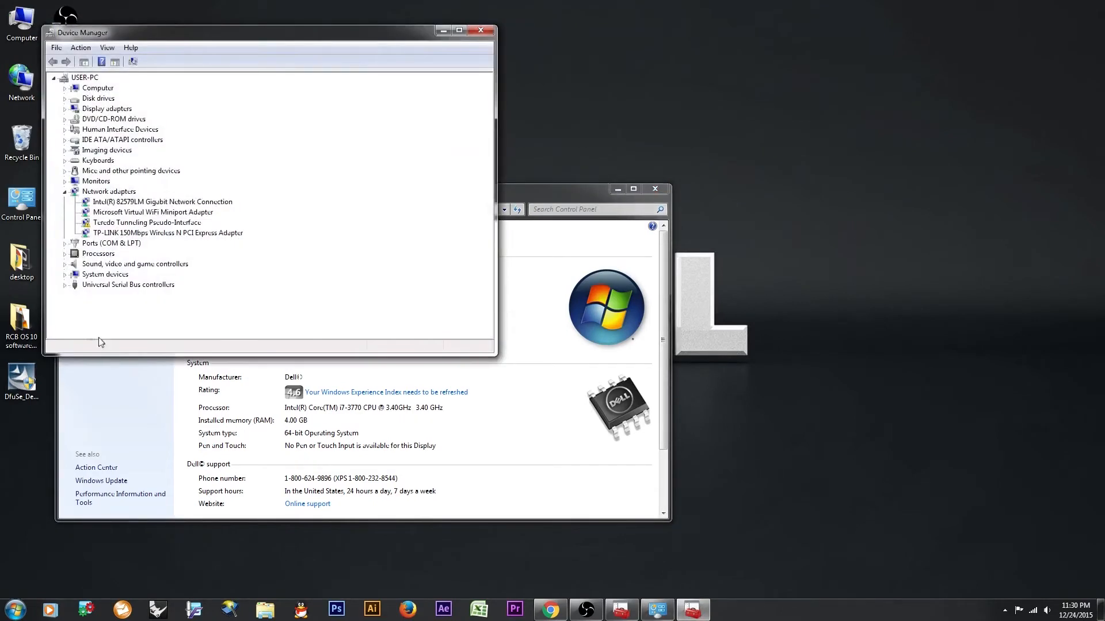
pyautogui.click(65, 286)
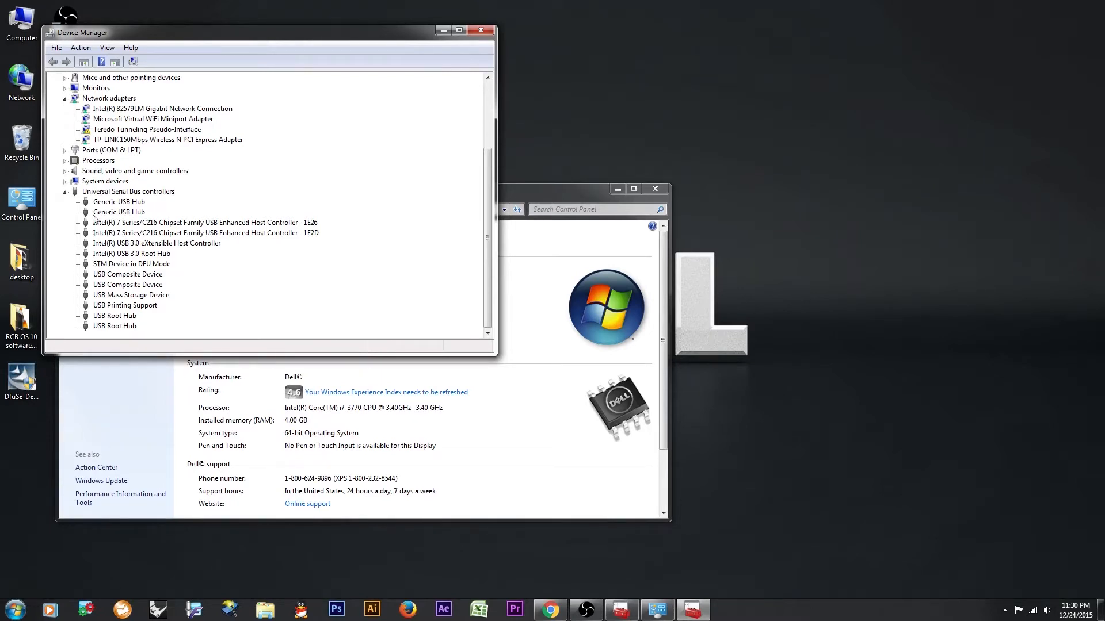
# Update the driver of STM Device in DFU Mode using the automatic search, and close Device Manager and the System window.
pyautogui.click(101, 266)
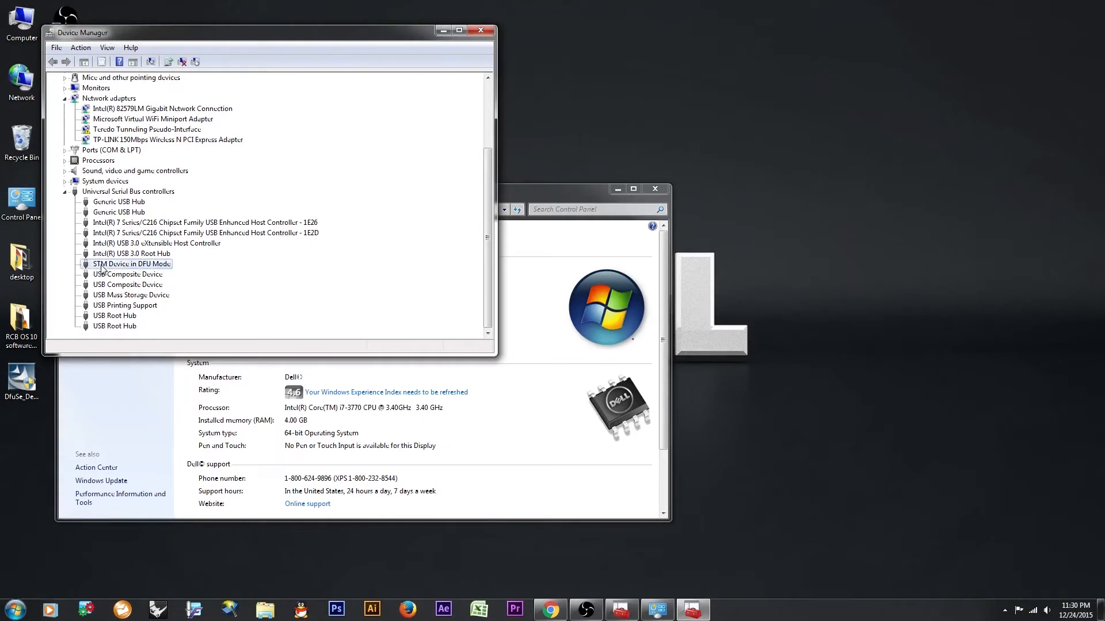
pyautogui.rightClick(103, 267)
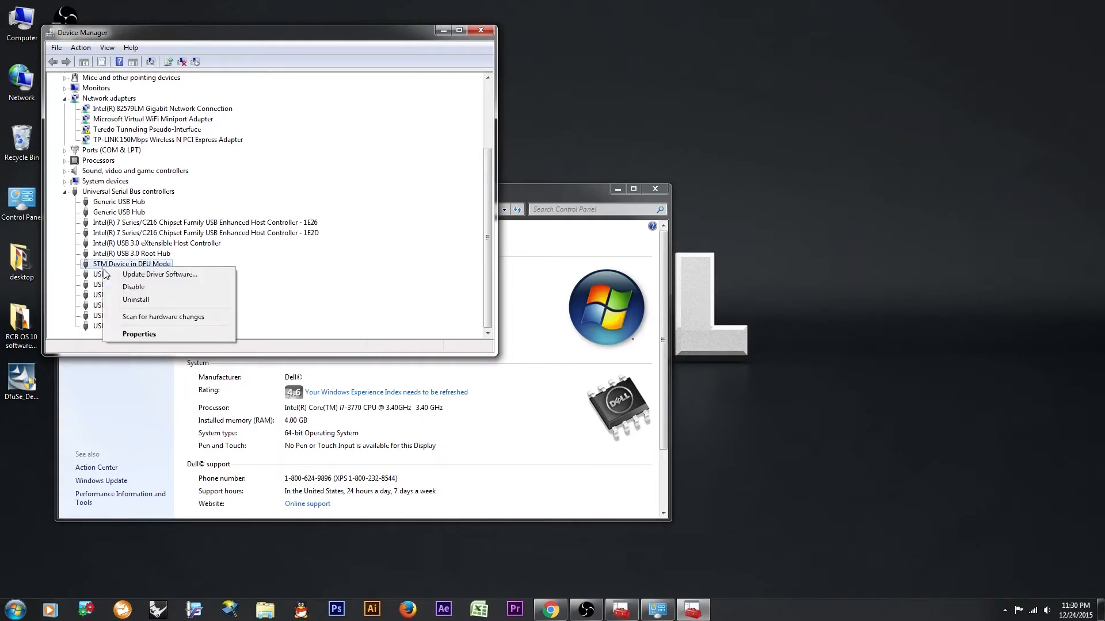
pyautogui.click(159, 274)
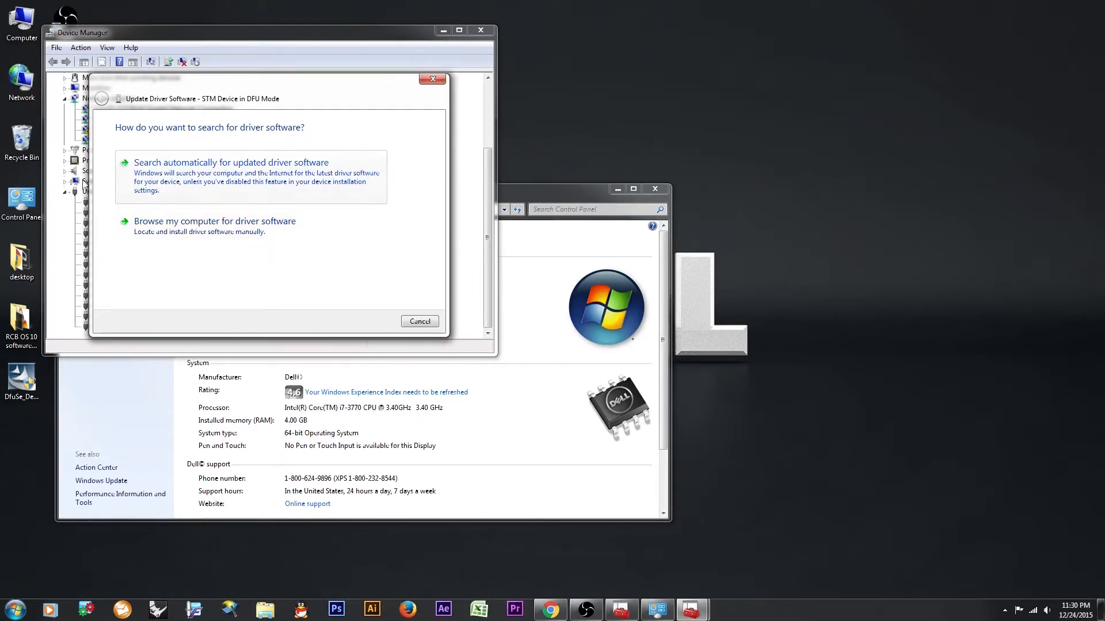
pyautogui.click(173, 179)
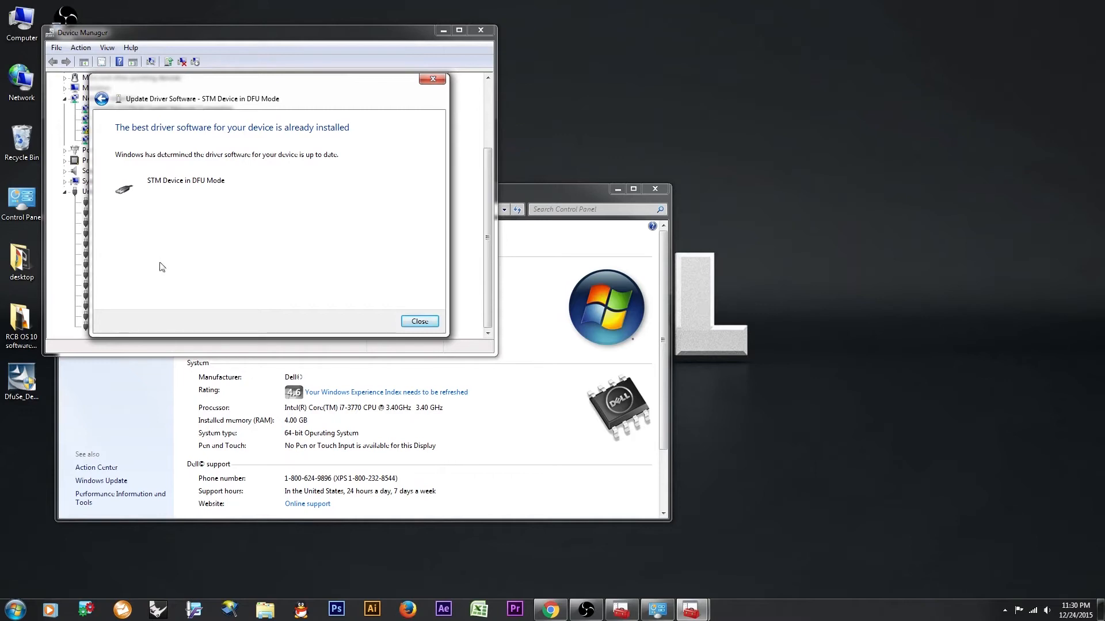
pyautogui.click(419, 322)
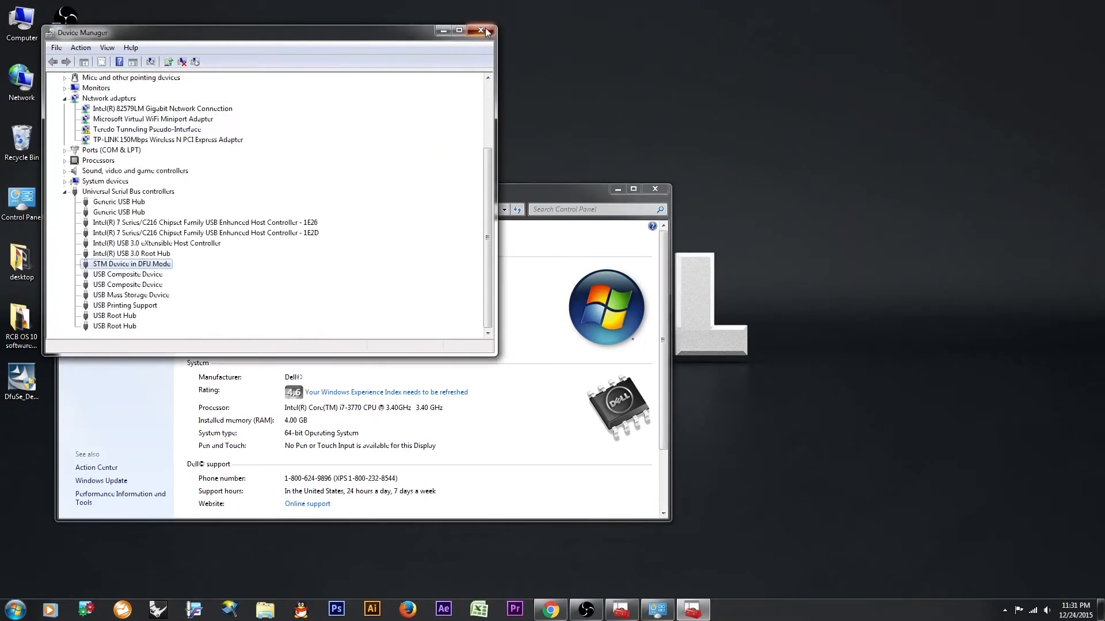
pyautogui.click(481, 30)
pyautogui.click(656, 188)
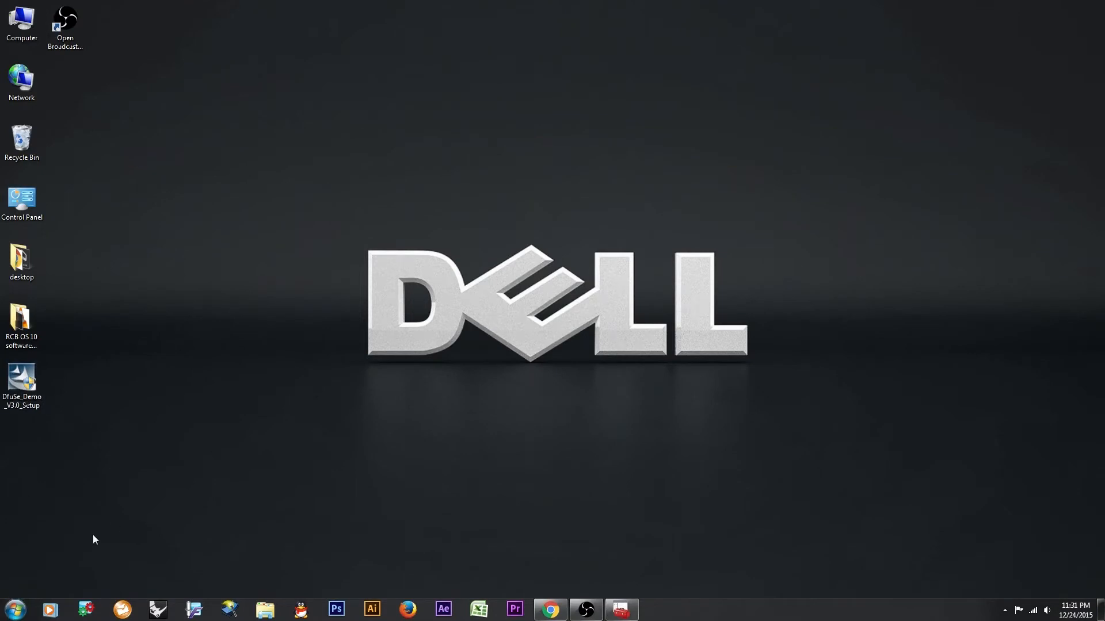
# Launch DfuSe Demo and move its window slightly up on the desktop.
pyautogui.click(15, 609)
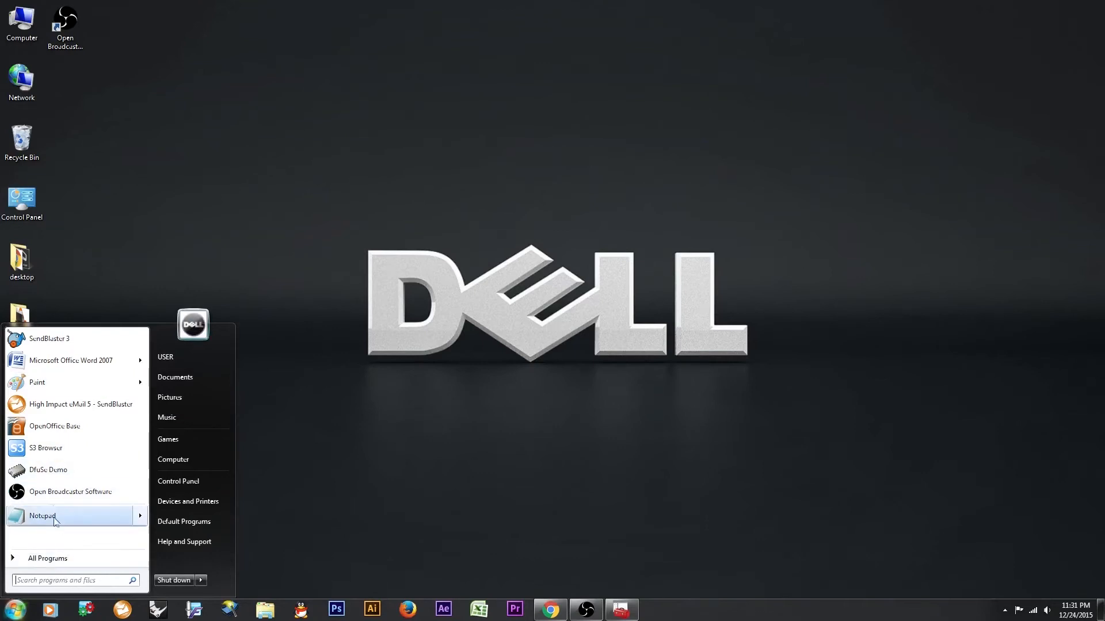
pyautogui.click(38, 470)
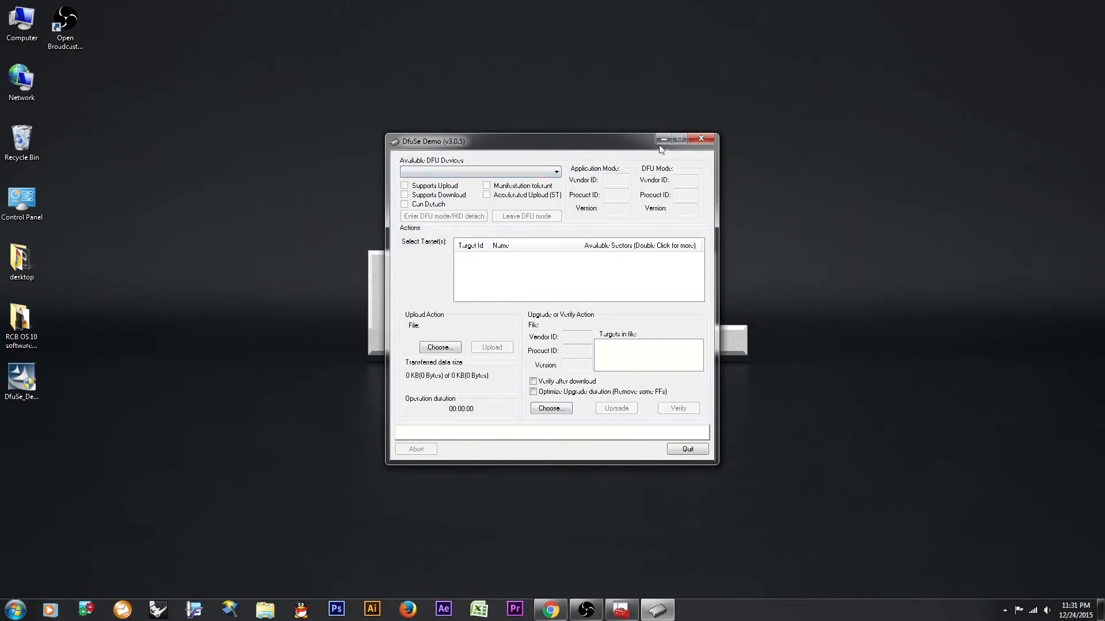
pyautogui.moveTo(630, 149); pyautogui.dragTo(602, 116)
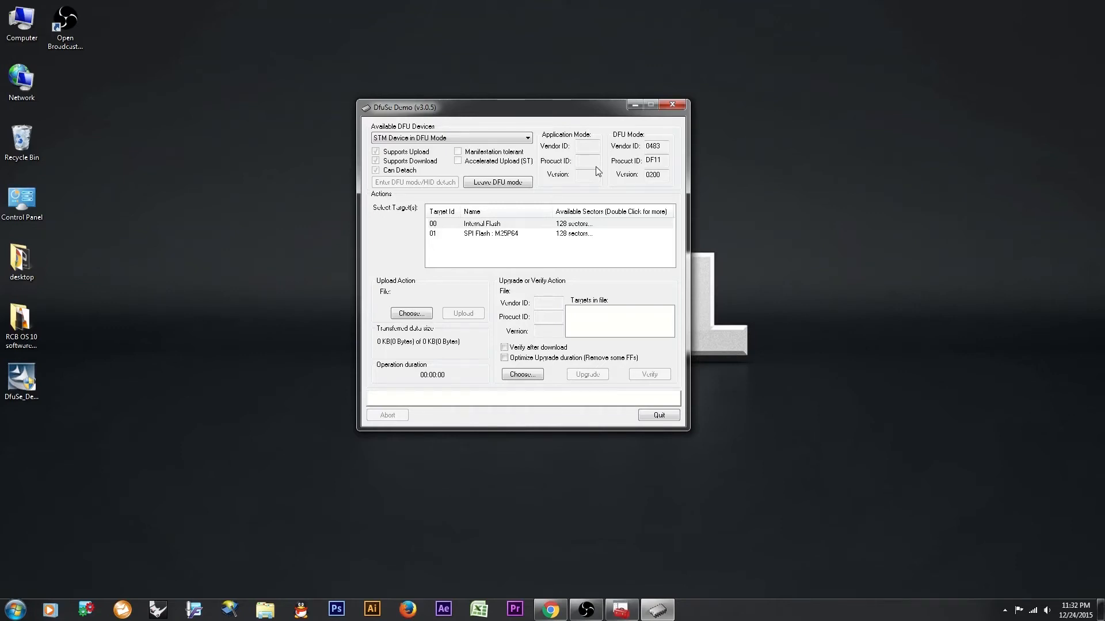
# Switch to Chrome and open the latest firmware link from the Avionic RCB OS-10 product page in a new tab.
pyautogui.click(550, 609)
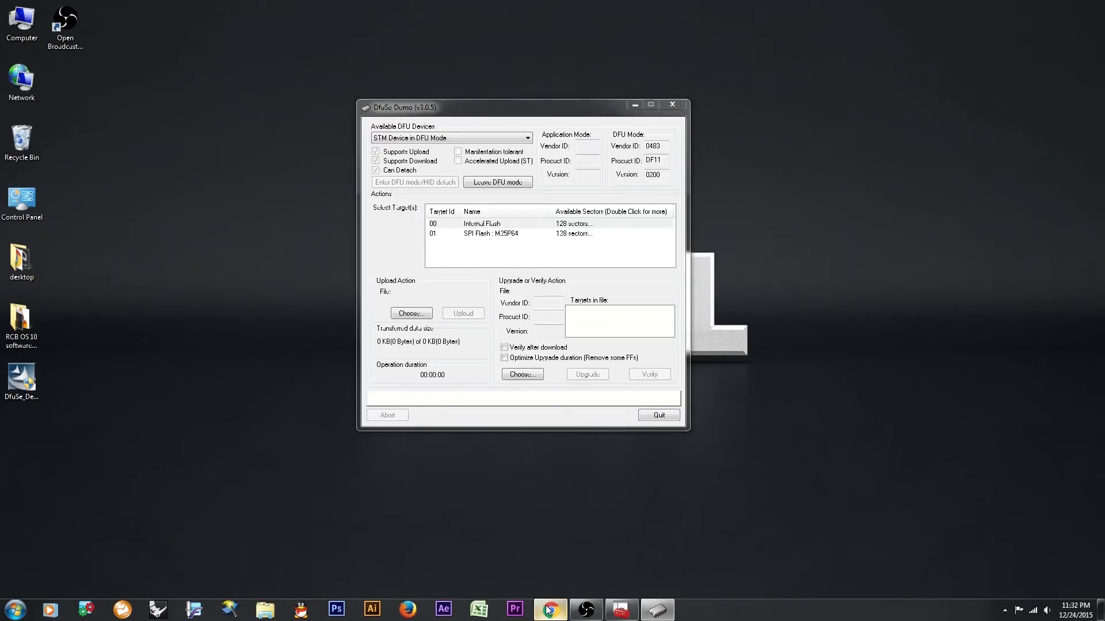
pyautogui.click(184, 7)
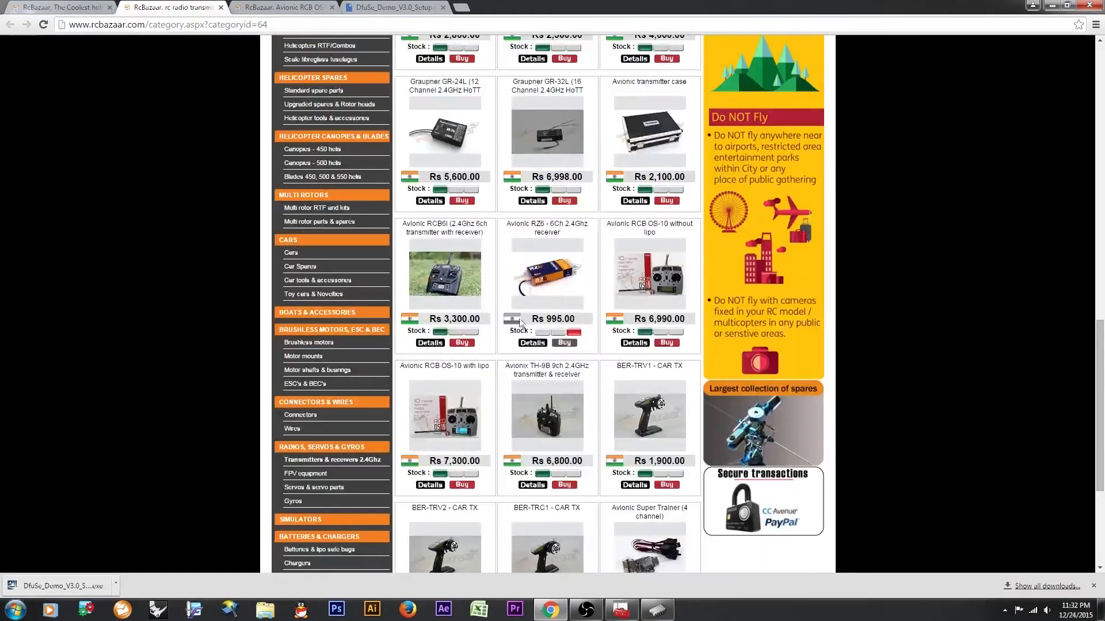
pyautogui.click(270, 7)
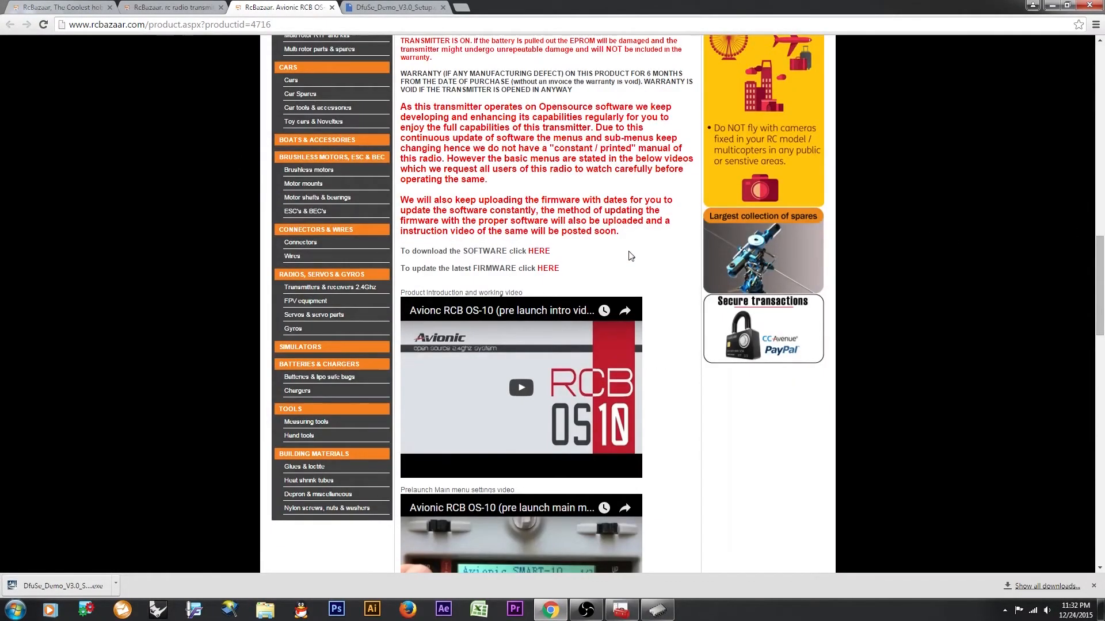
pyautogui.rightClick(553, 269)
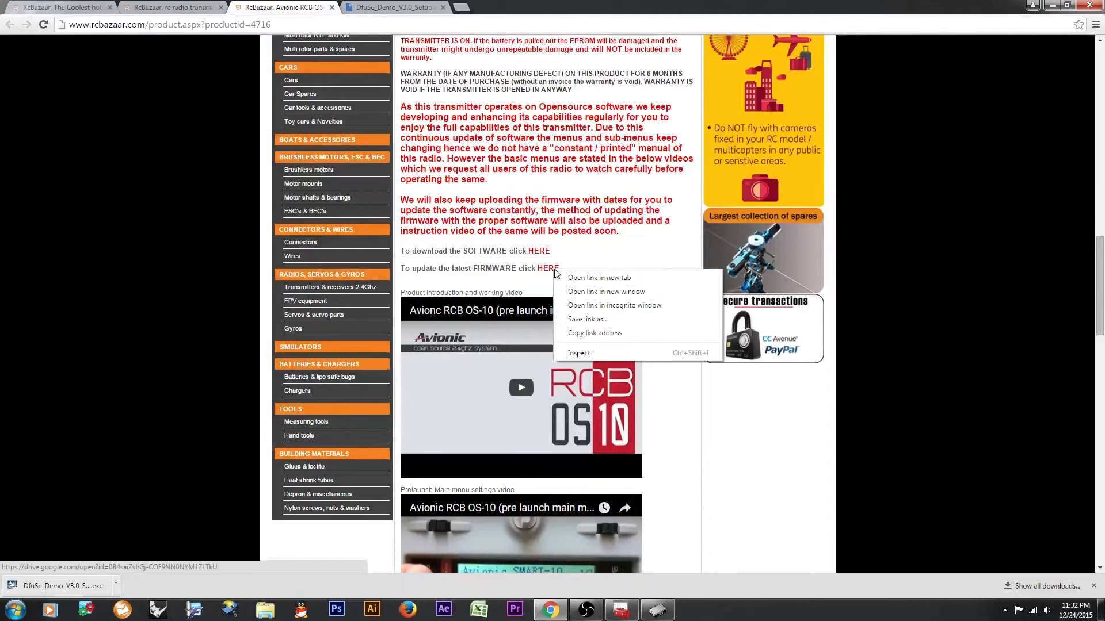
pyautogui.click(595, 279)
pyautogui.click(392, 7)
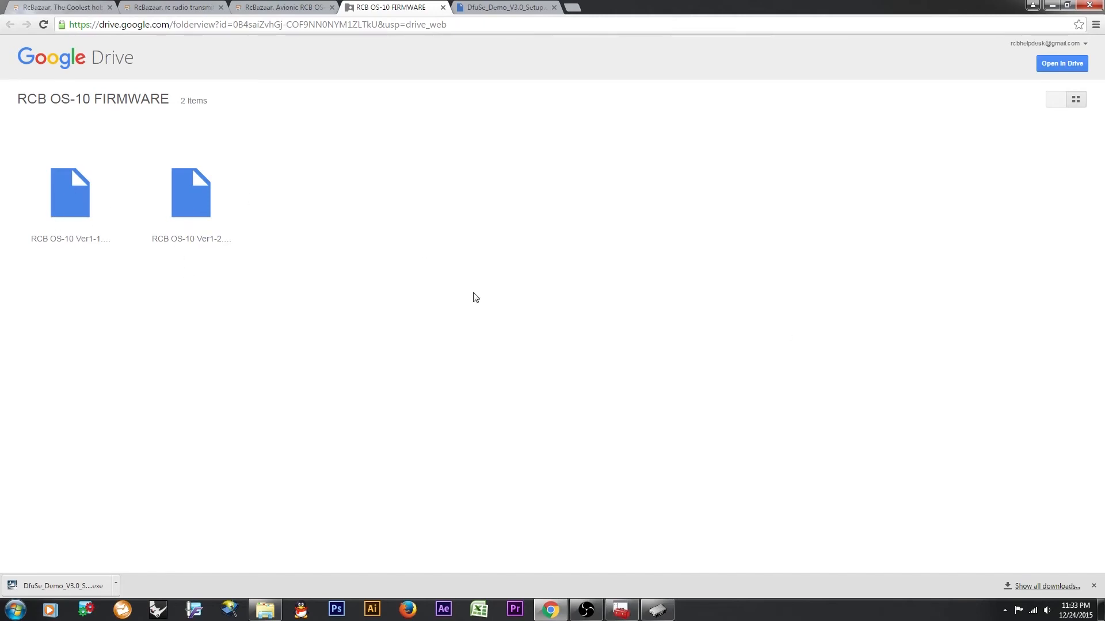
# Download RCB OS-10 Ver1-2.dfu from the RCB OS-10 FIRMWARE folder to the desktop and minimize the browser.
pyautogui.rightClick(187, 206)
pyautogui.click(288, 200)
pyautogui.doubleClick(186, 210)
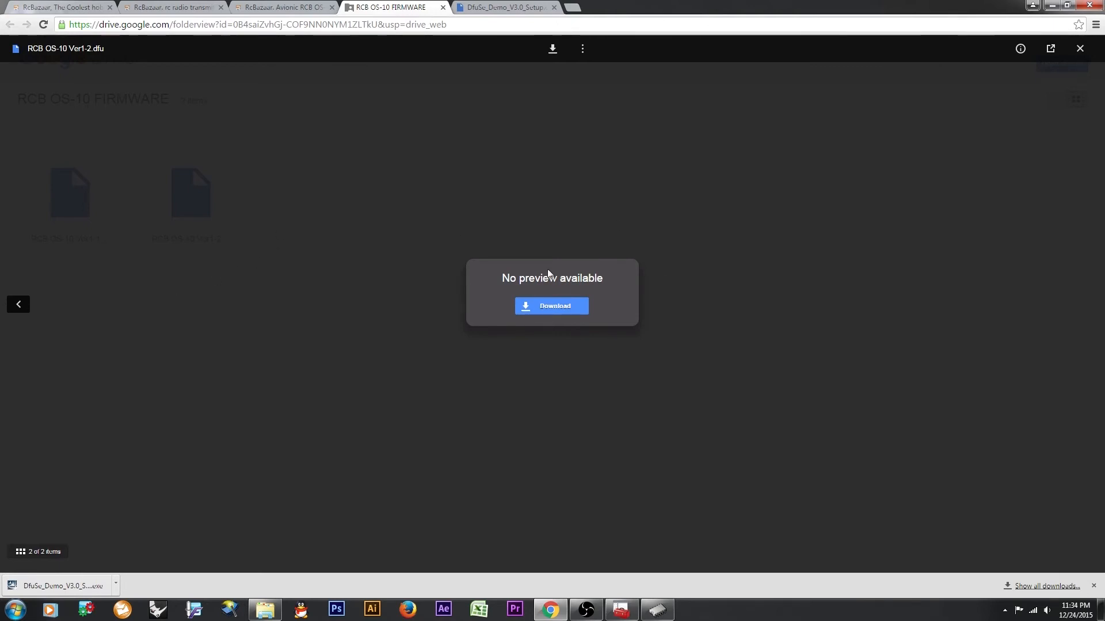
pyautogui.click(1052, 5)
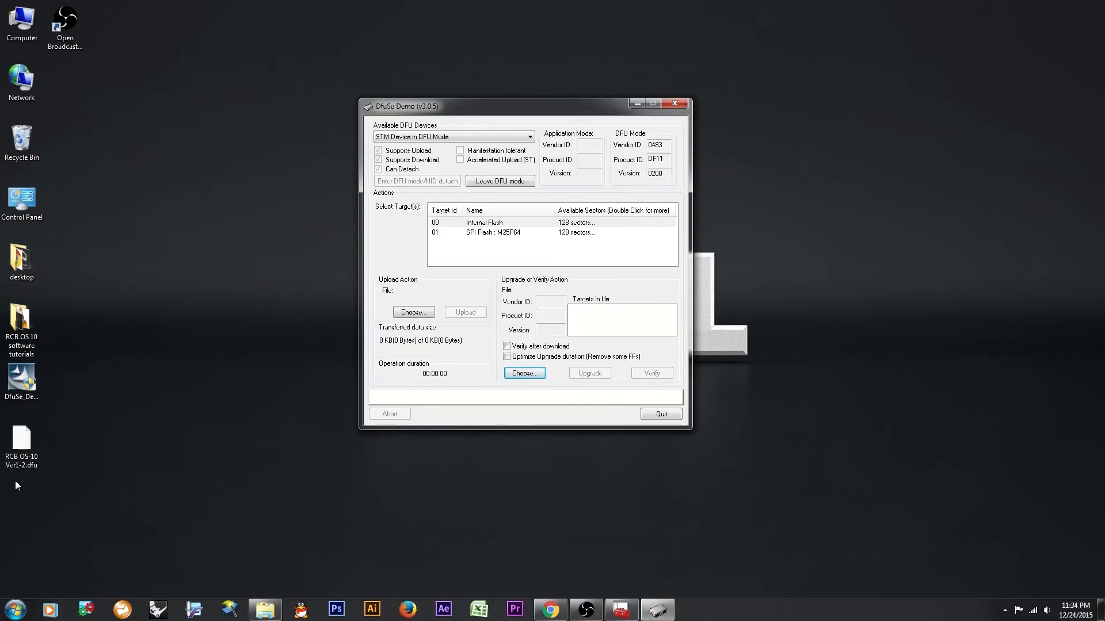
# Load RCB OS-10 Ver1-2.dfu from the desktop as the upgrade file in DfuSe Demo.
pyautogui.click(534, 377)
pyautogui.click(380, 197)
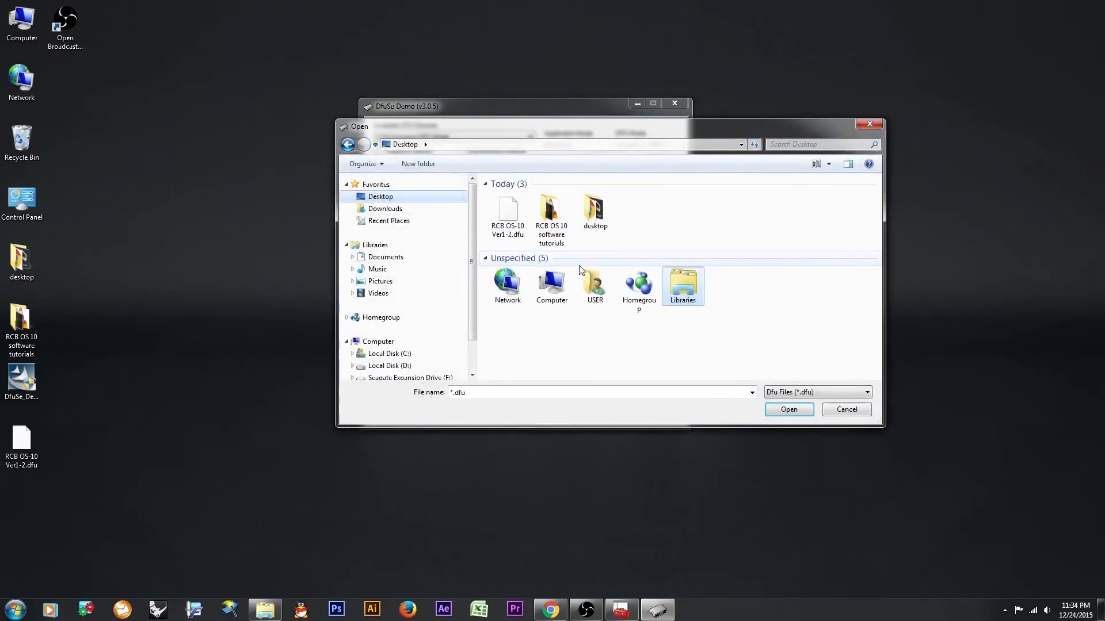
pyautogui.click(516, 224)
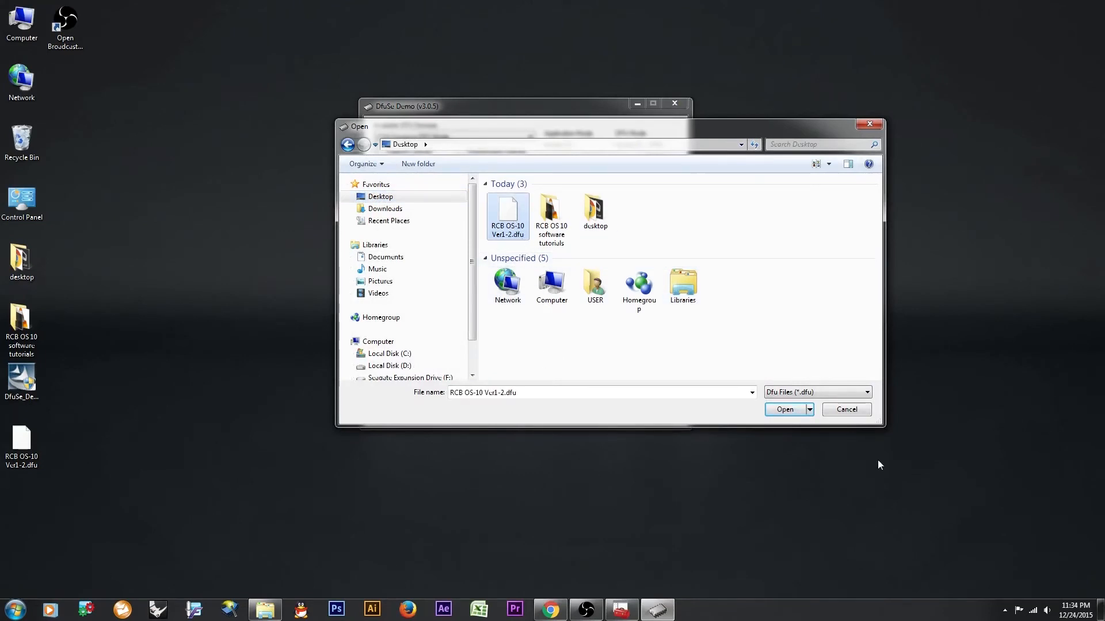
pyautogui.click(786, 411)
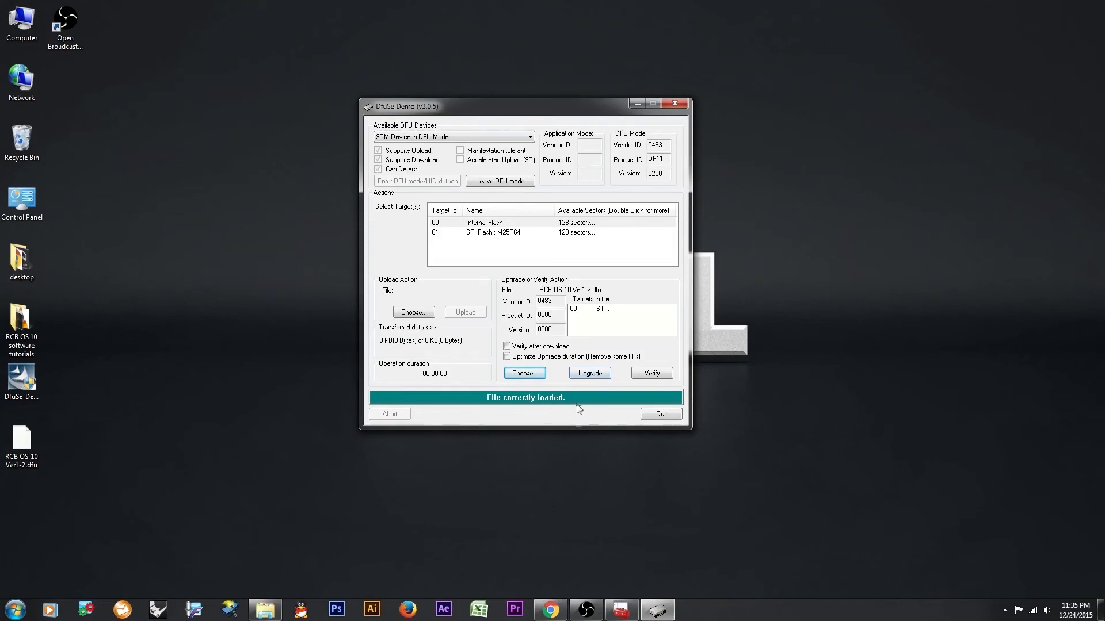
# Upgrade the STM device with the loaded firmware, accepting the DFU mode warning, and quit DfuSe Demo.
pyautogui.click(593, 374)
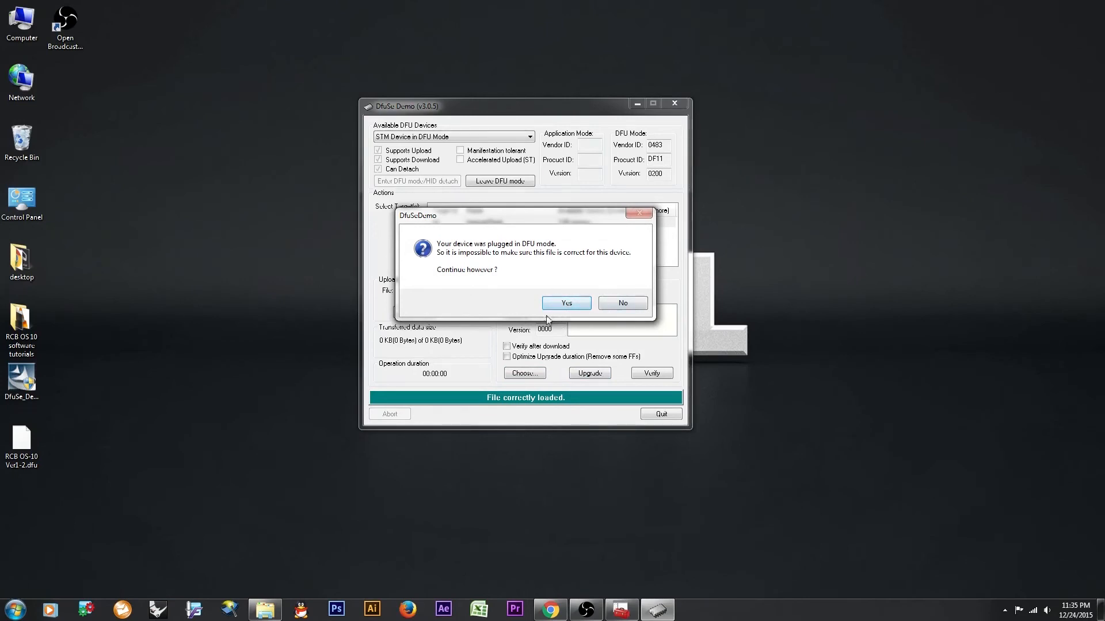
pyautogui.click(563, 305)
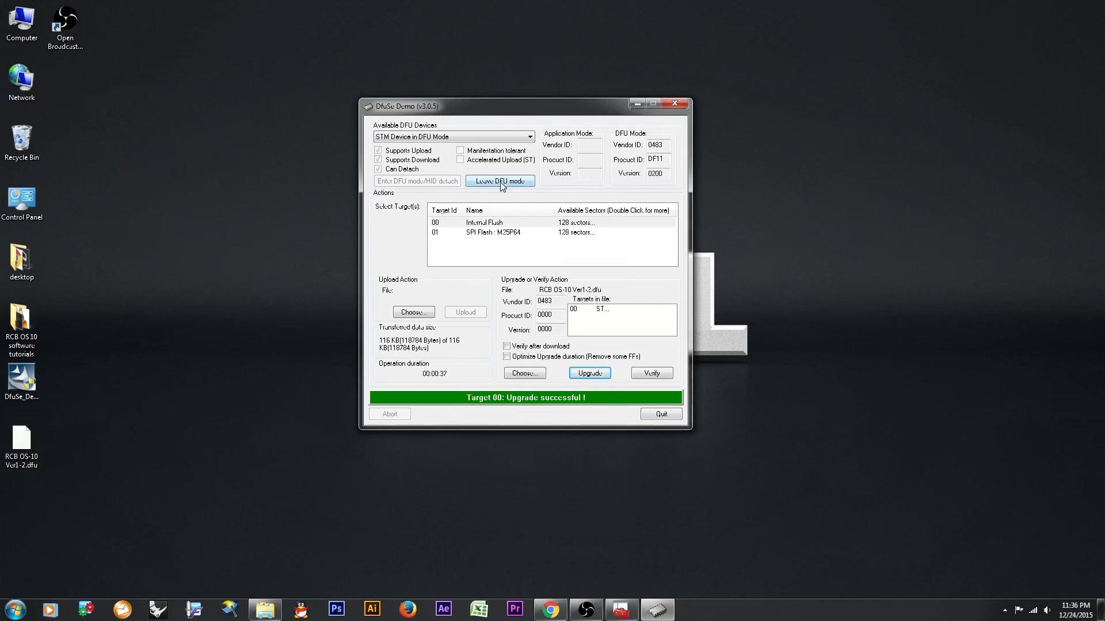
pyautogui.click(666, 414)
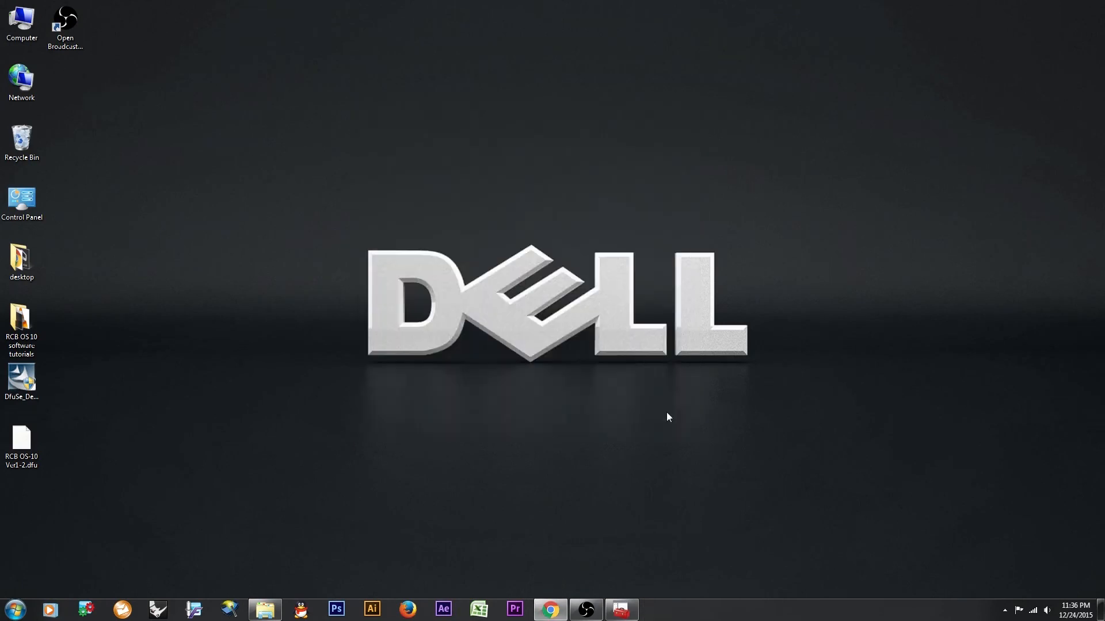